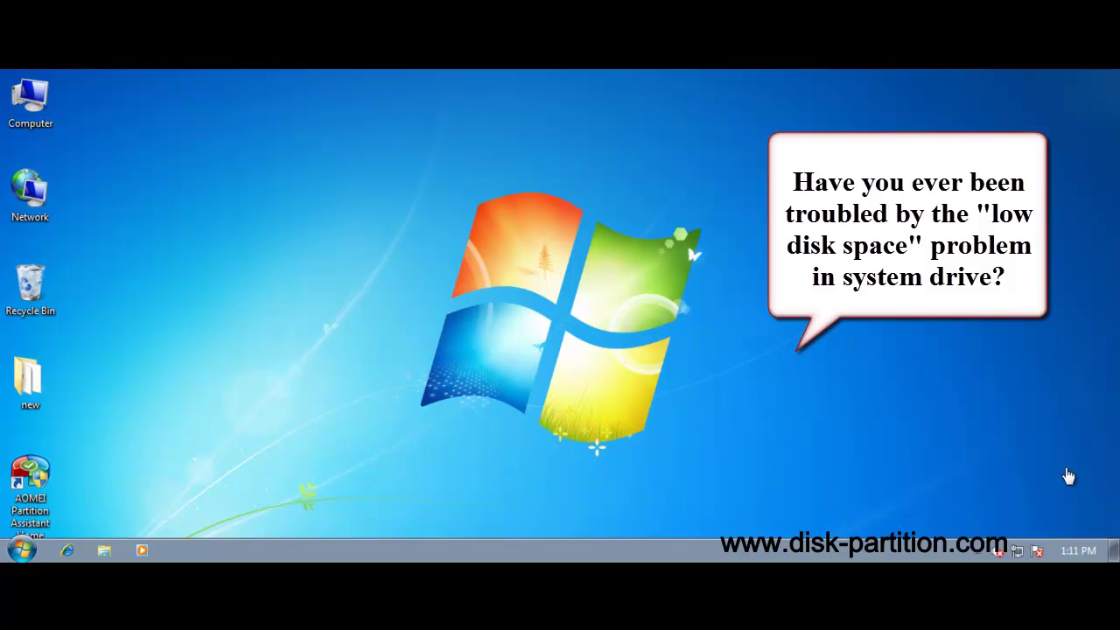
Launch Computer Management from the Computer icon's Manage option.
{"action": "right_click", "coordinate": [24, 101]}
{"action": "left_click", "coordinate": [105, 133]}
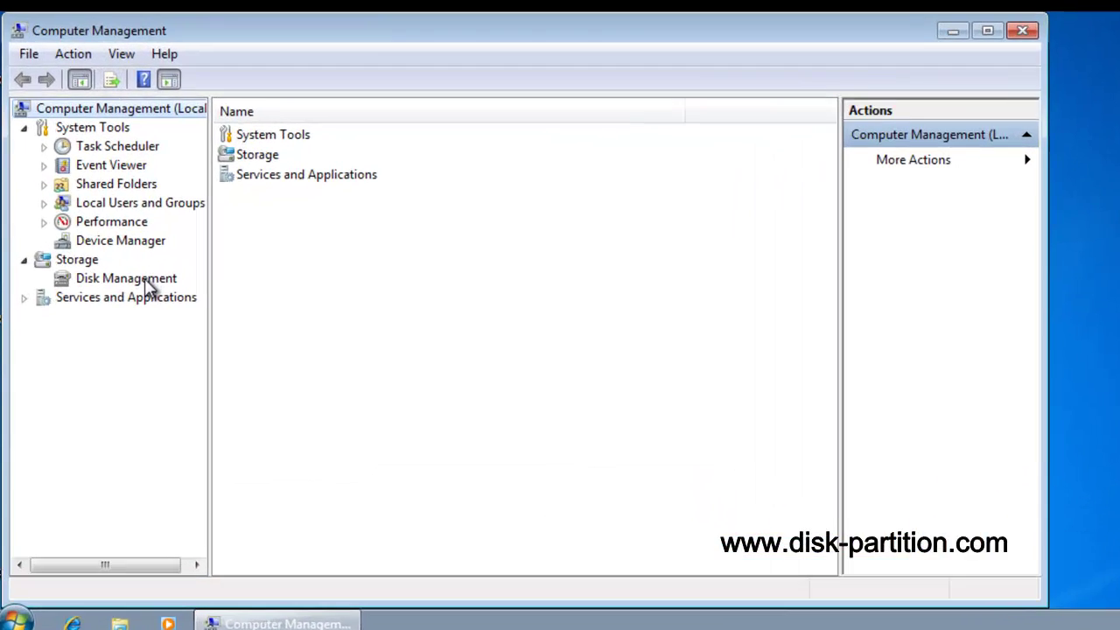
{"action": "left_click", "coordinate": [145, 278]}
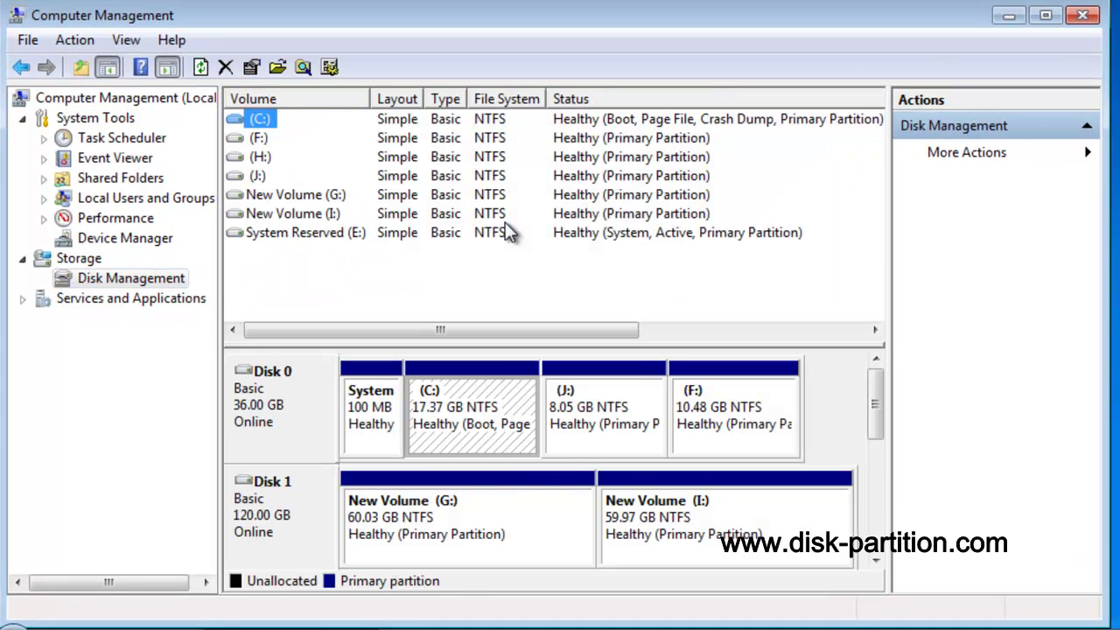
{"action": "left_click", "coordinate": [472, 431]}
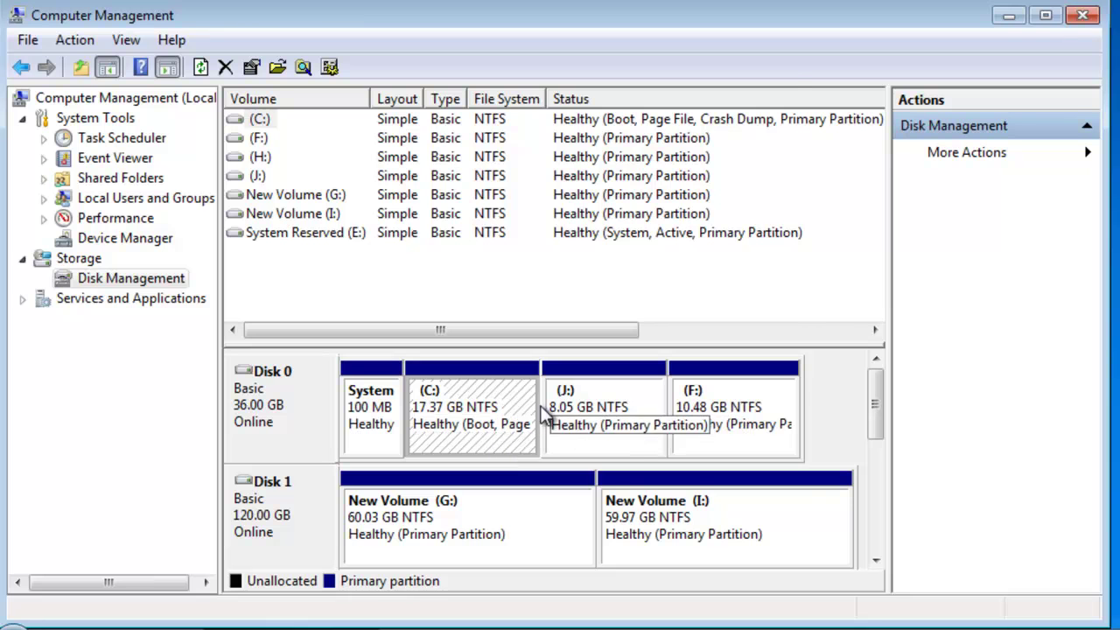
{"action": "right_click", "coordinate": [513, 395]}
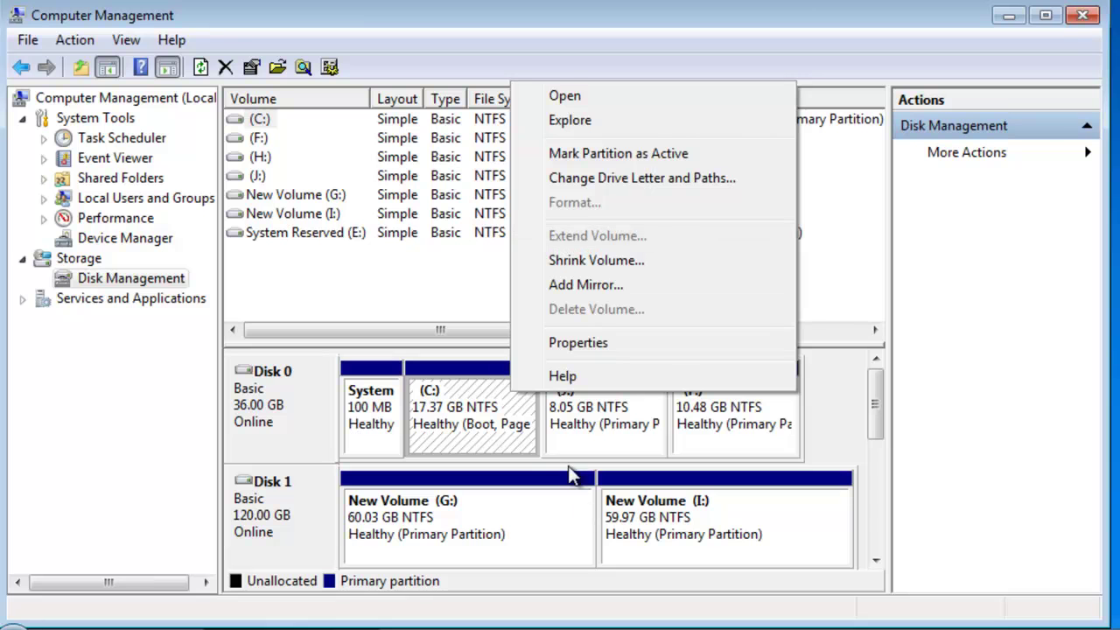
{"action": "left_click", "coordinate": [579, 433]}
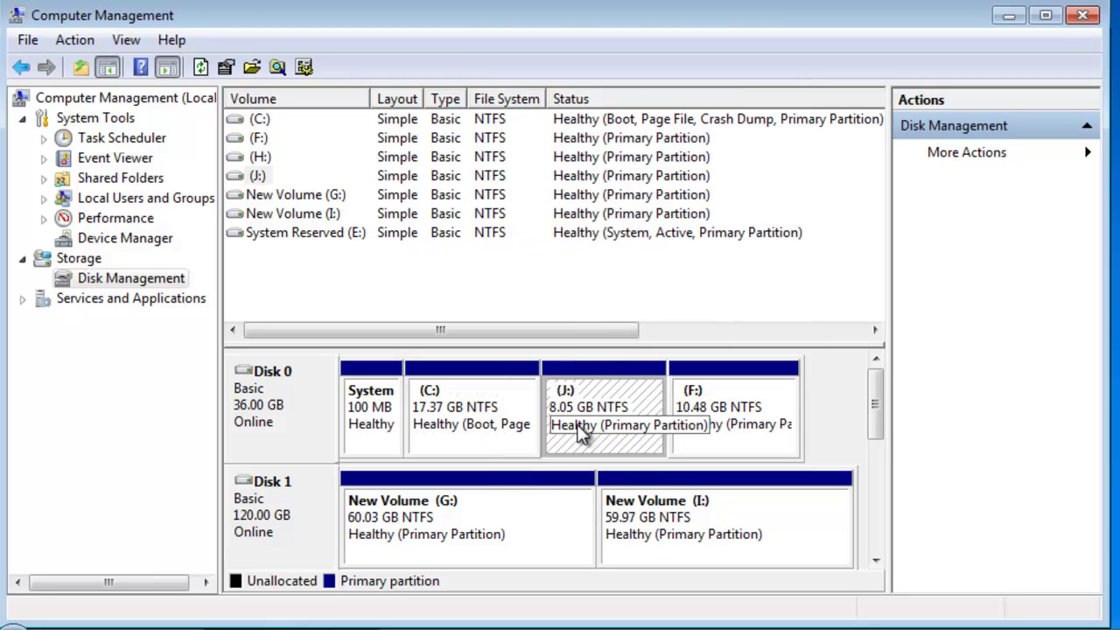
{"action": "right_click", "coordinate": [580, 433]}
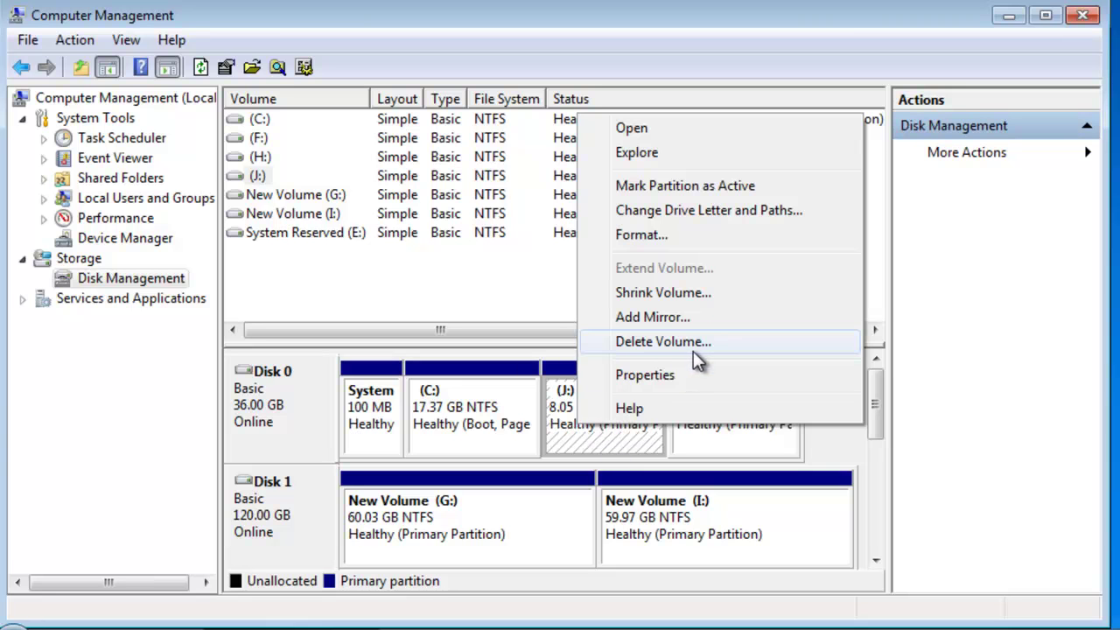
{"action": "left_click", "coordinate": [620, 451]}
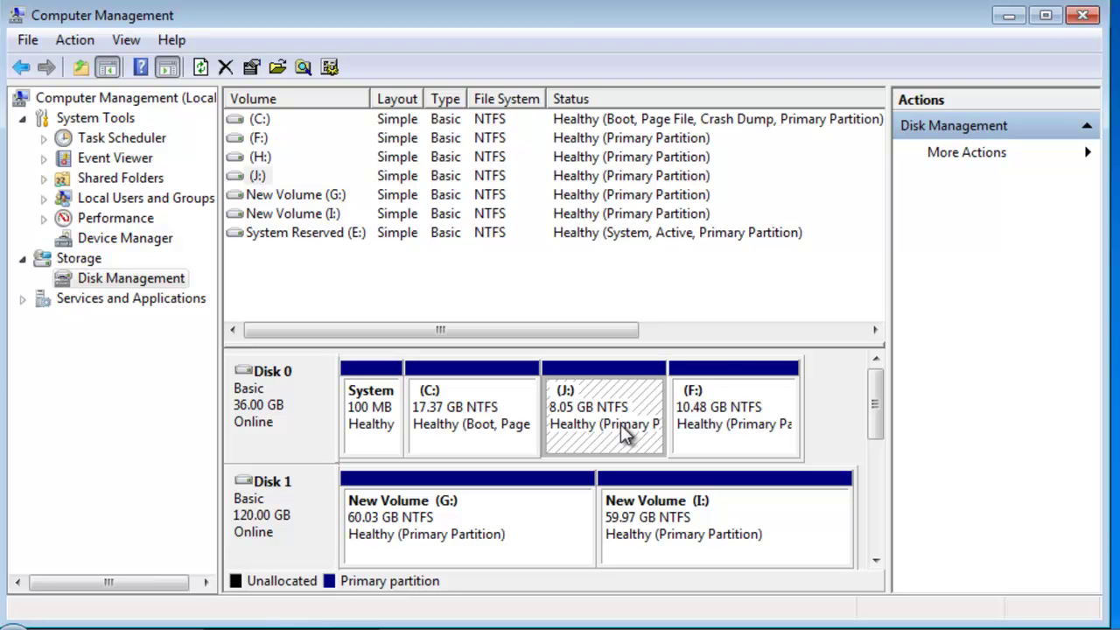
Close Computer Management and launch AOMEI Partition Assistant from the desktop with administrator approval.
{"action": "left_click", "coordinate": [1082, 15]}
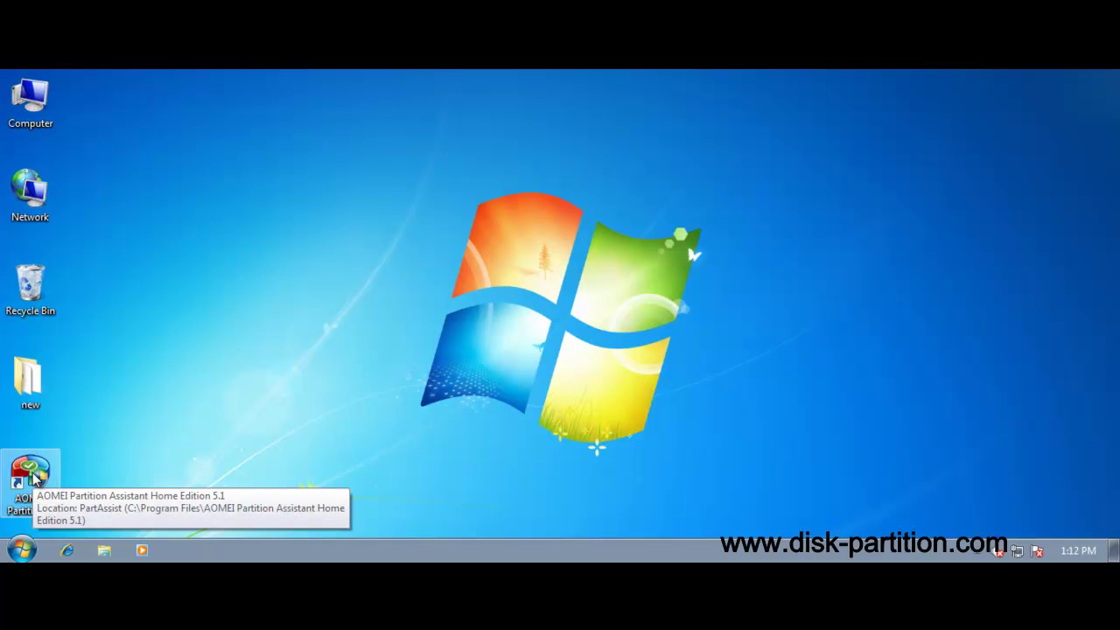
{"action": "double_click", "coordinate": [33, 475]}
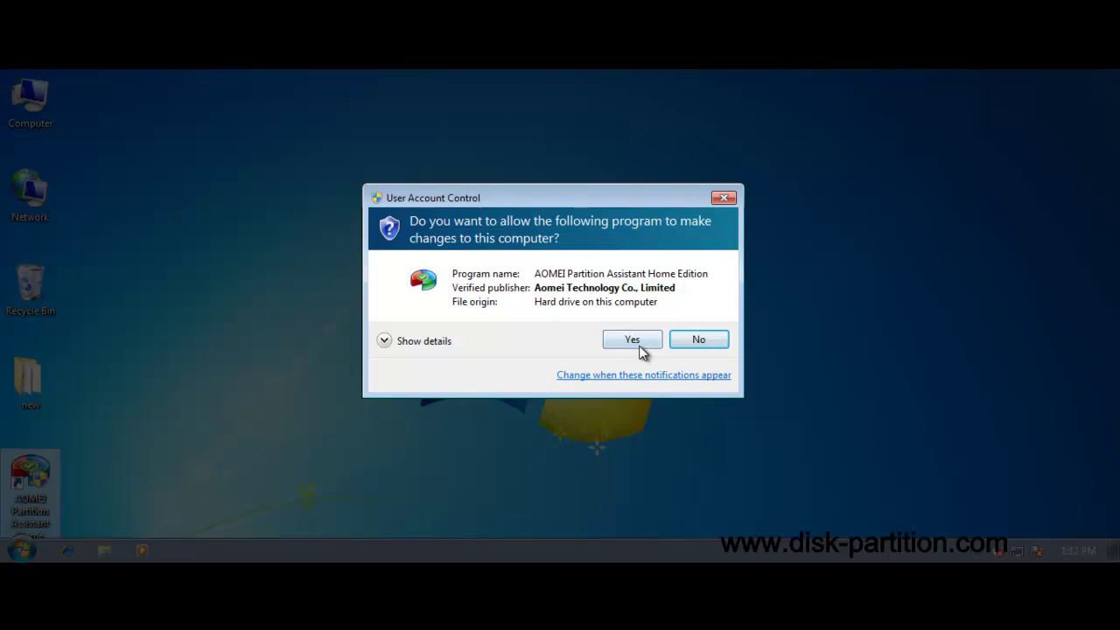
{"action": "left_click", "coordinate": [631, 340]}
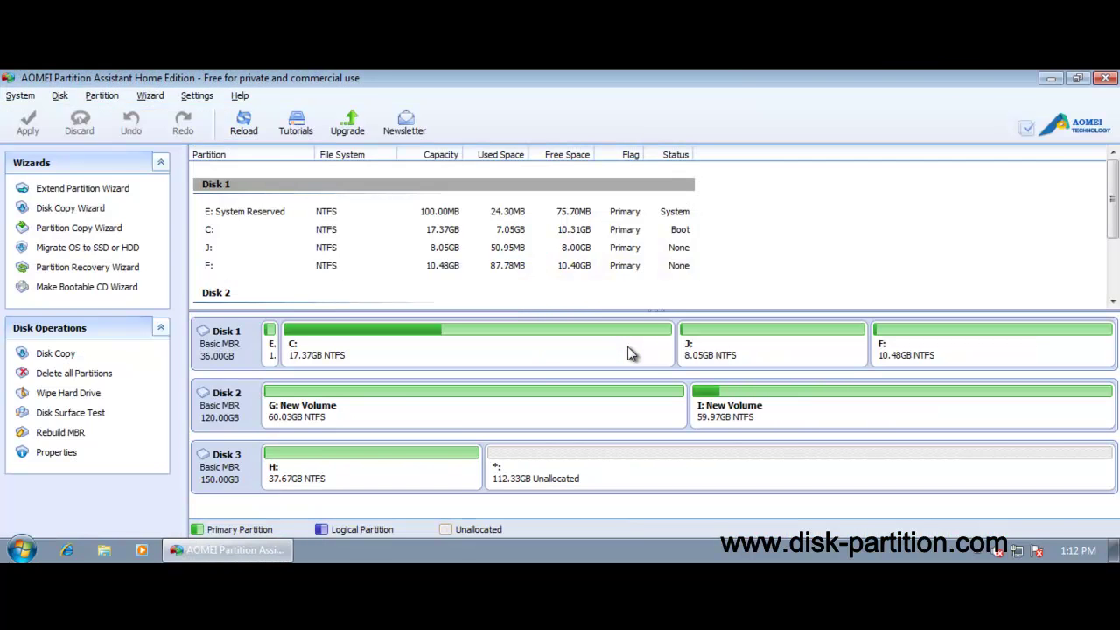
Select the C: partition and start the Extend Partition Wizard for the system partition.
{"action": "left_click", "coordinate": [631, 353]}
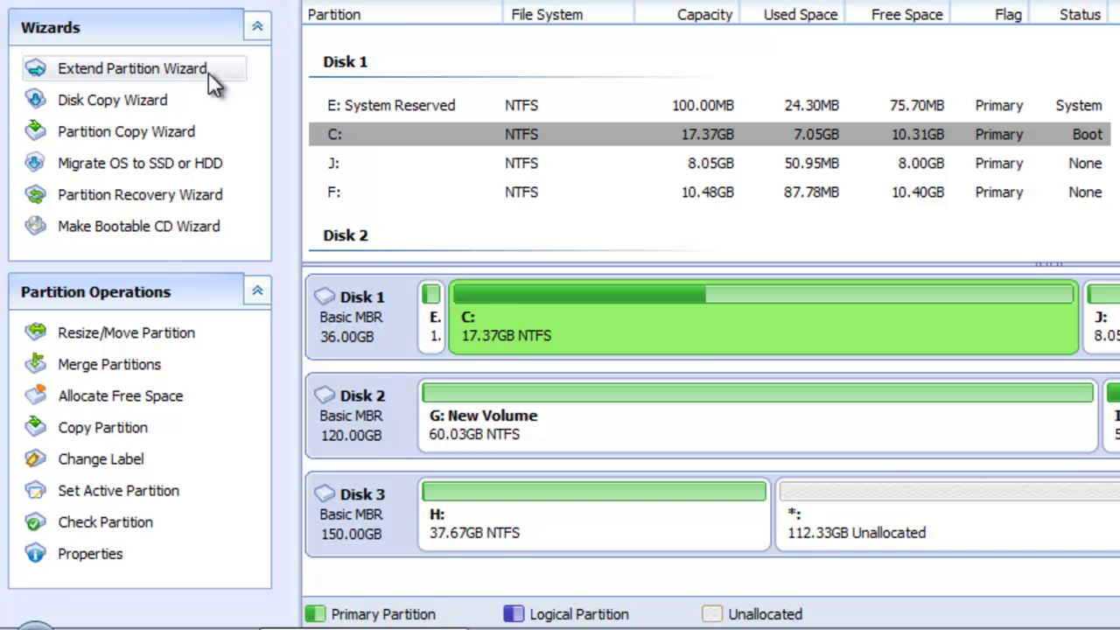
{"action": "left_click", "coordinate": [208, 71]}
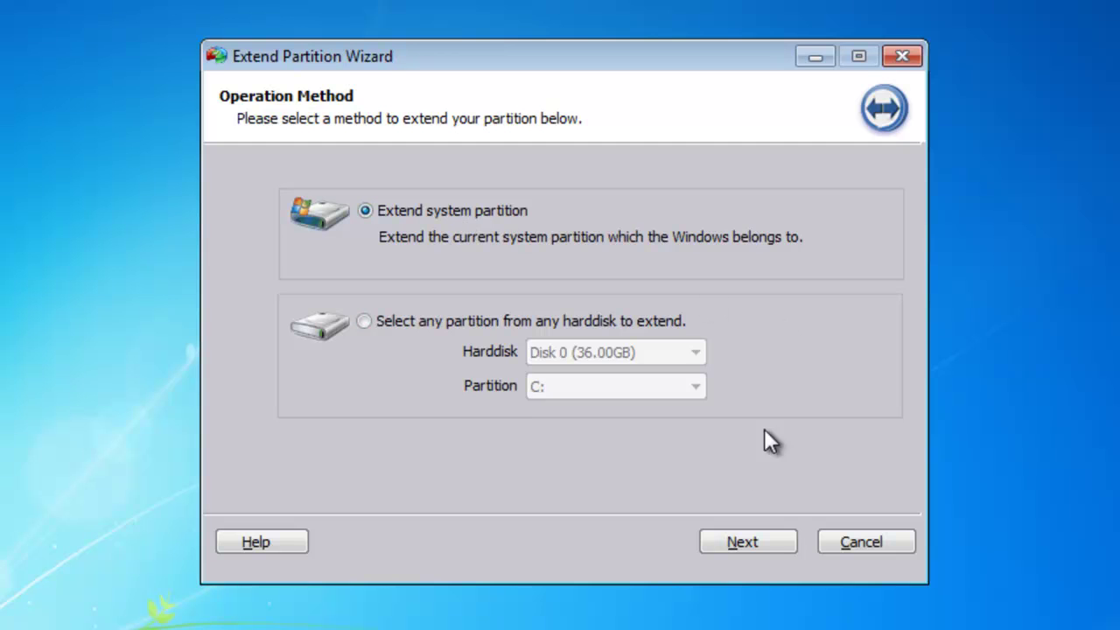
Continue past Extend system partition and enable Automatic Mode for extending a partition.
{"action": "left_click", "coordinate": [743, 542]}
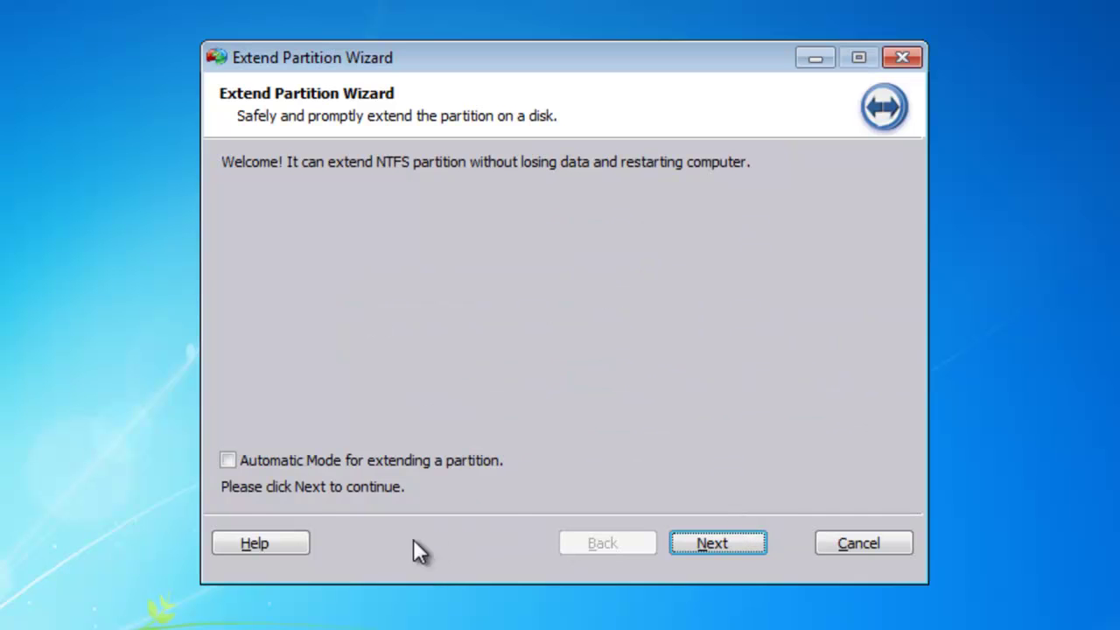
{"action": "left_click", "coordinate": [228, 460]}
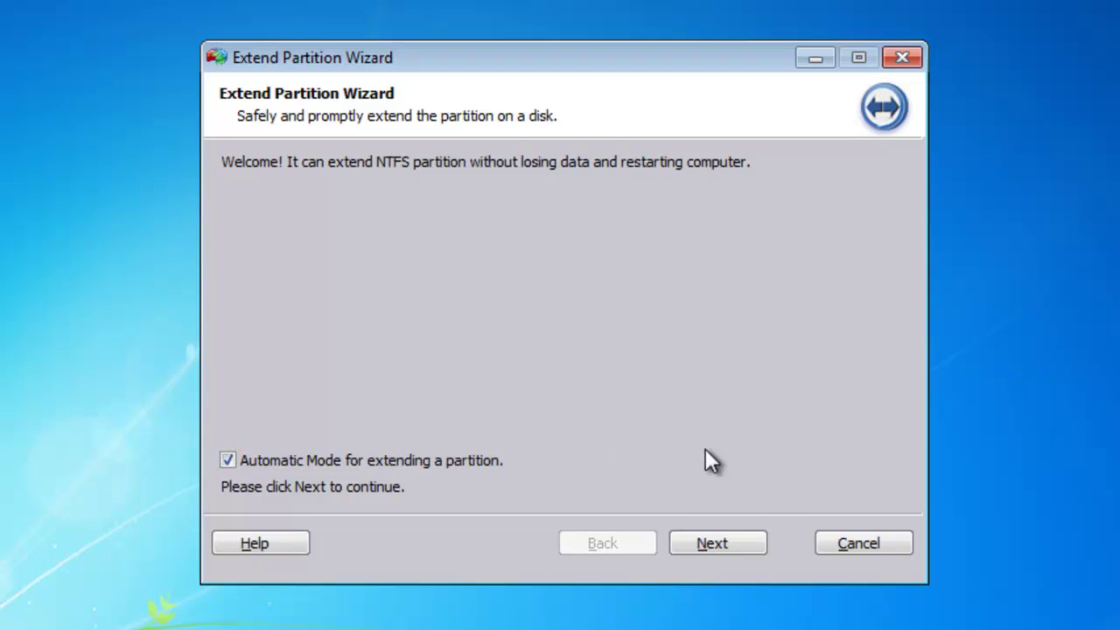
Drag C:'s size slider to a new size of 20.25GB, a 2.88GB increase.
{"action": "left_click", "coordinate": [717, 543]}
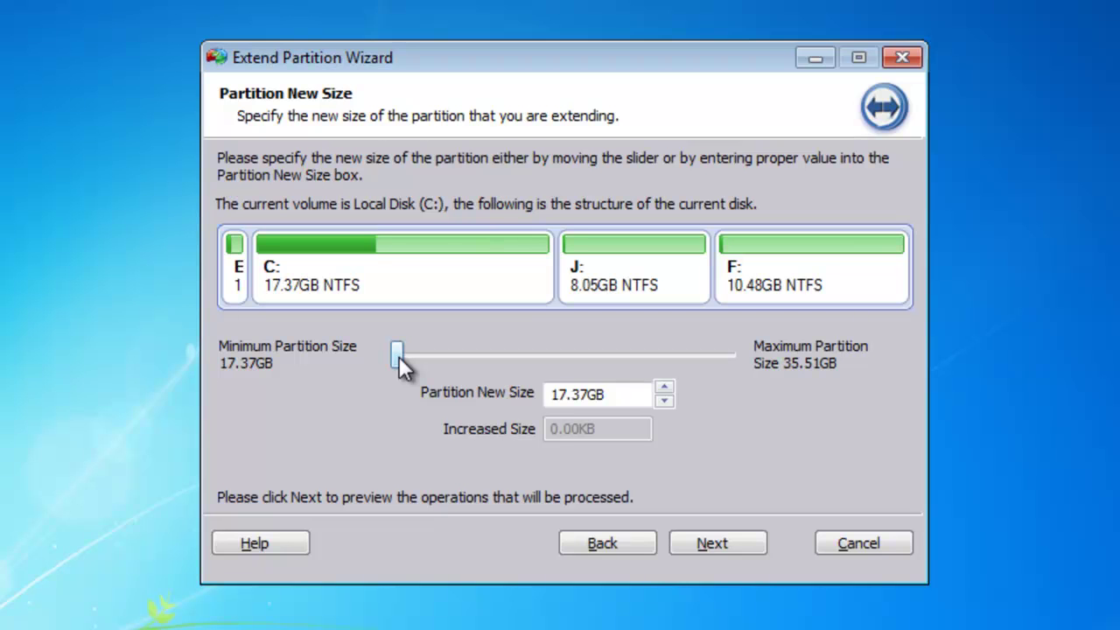
{"action": "left_click_drag", "start_coordinate": [399, 356], "coordinate": [454, 354]}
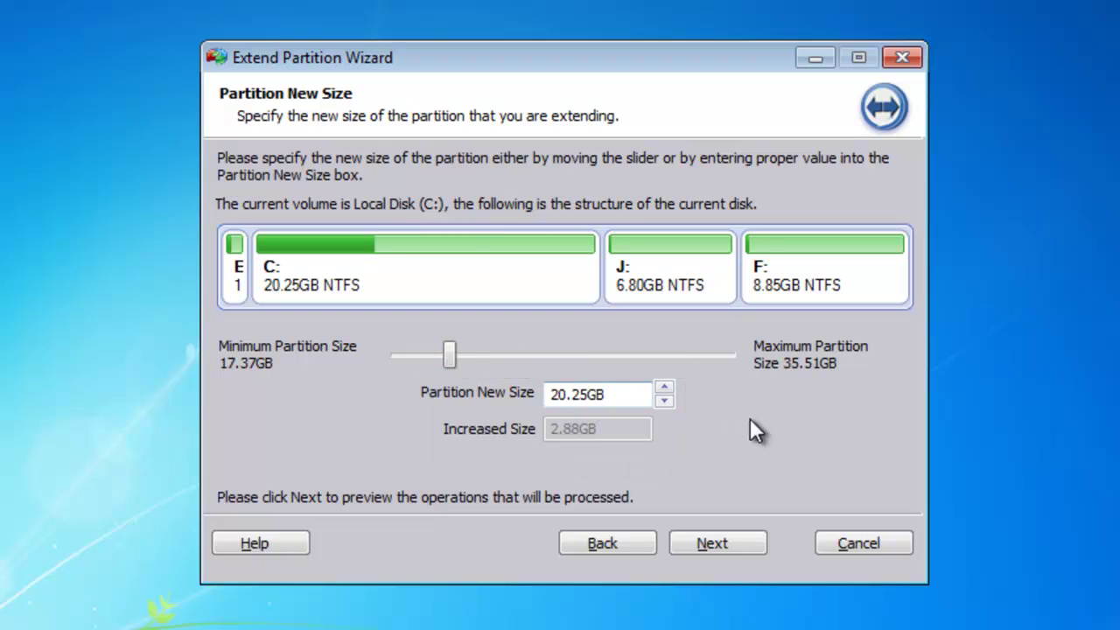
Review the five queued operations in the Hard Disk Layout list and proceed to confirmation.
{"action": "left_click", "coordinate": [713, 541]}
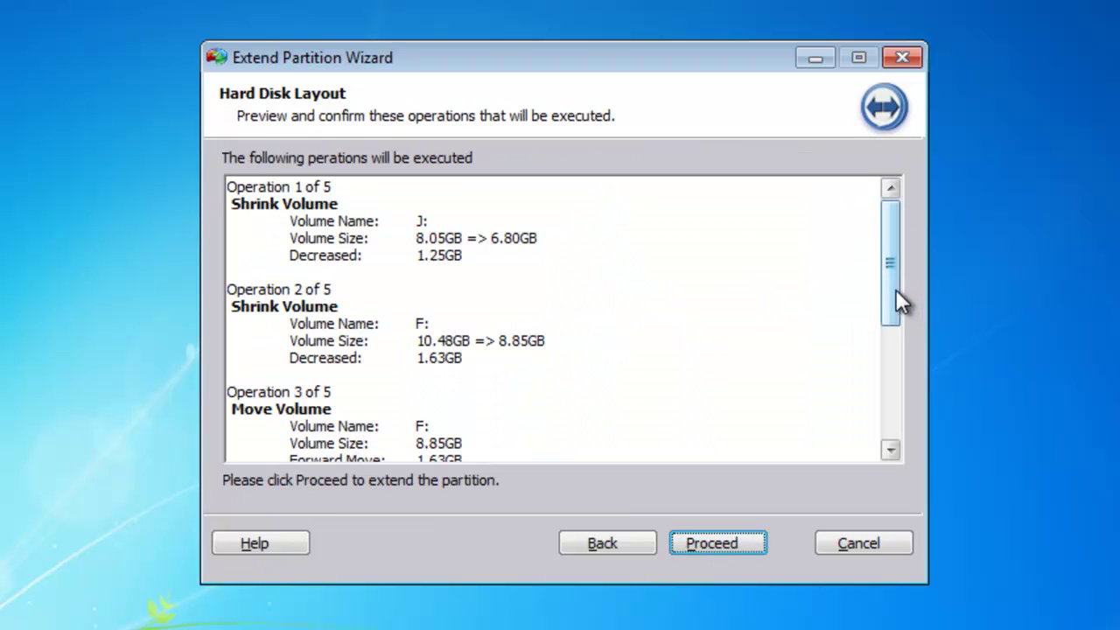
{"action": "left_click_drag", "start_coordinate": [894, 290], "coordinate": [900, 249]}
{"action": "left_click", "coordinate": [770, 336]}
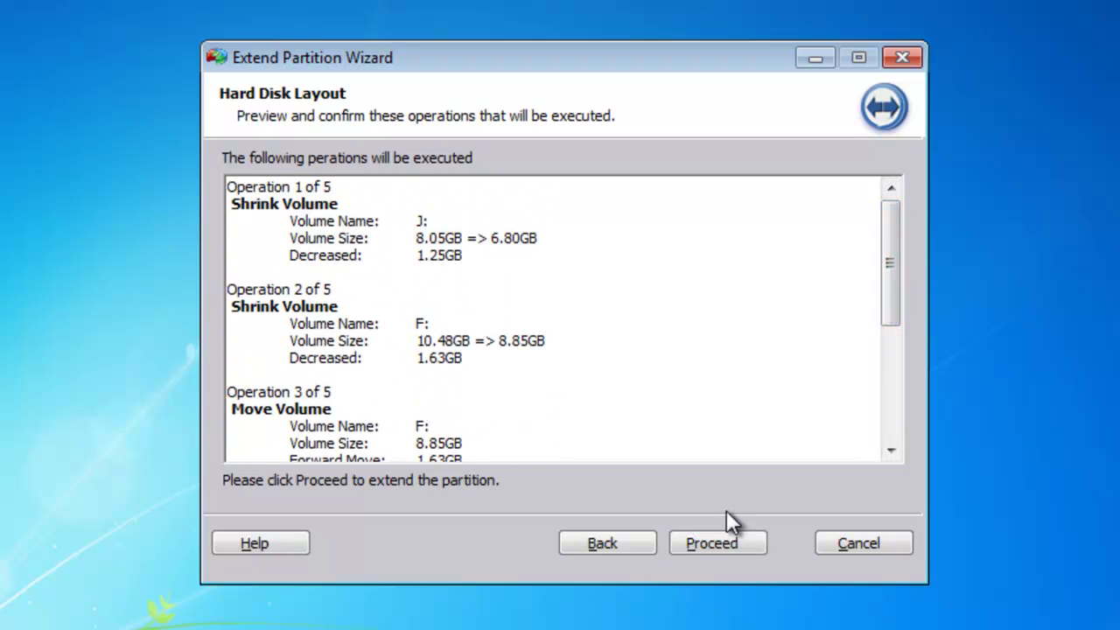
{"action": "left_click", "coordinate": [723, 539]}
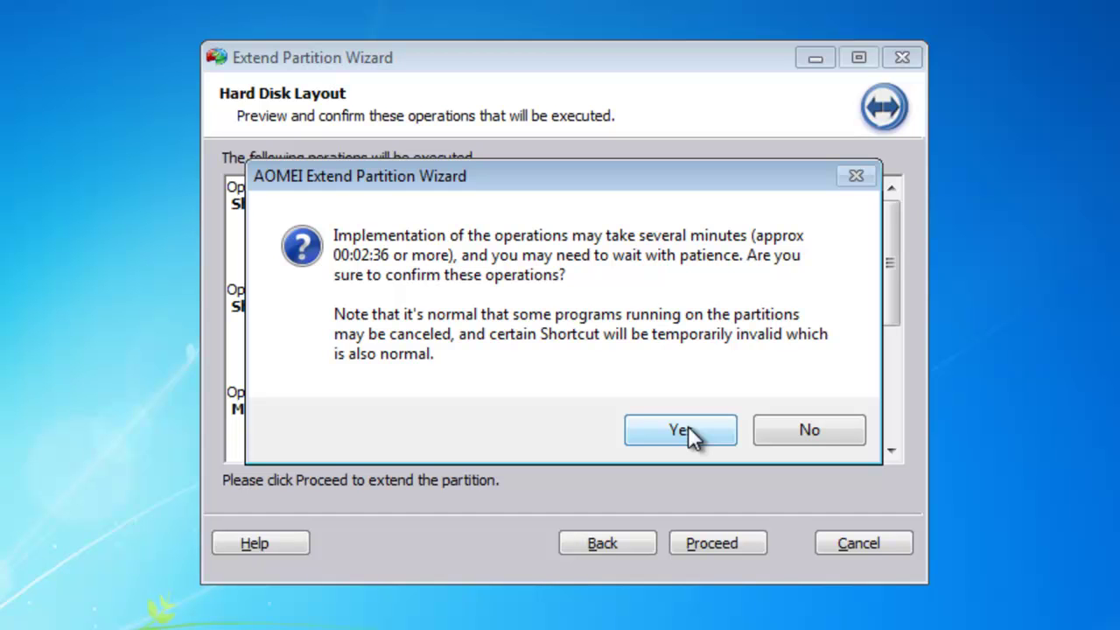
Confirm and run the five operations to 100%, then finish the wizard with C: at 20.25GB.
{"action": "left_click", "coordinate": [688, 427]}
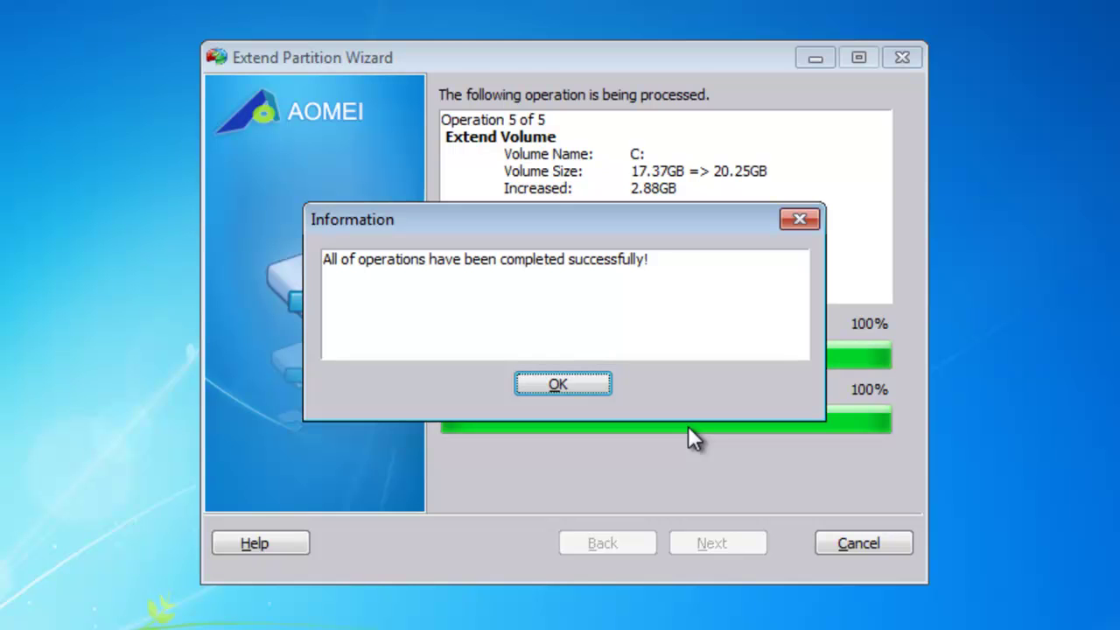
{"action": "left_click", "coordinate": [590, 385]}
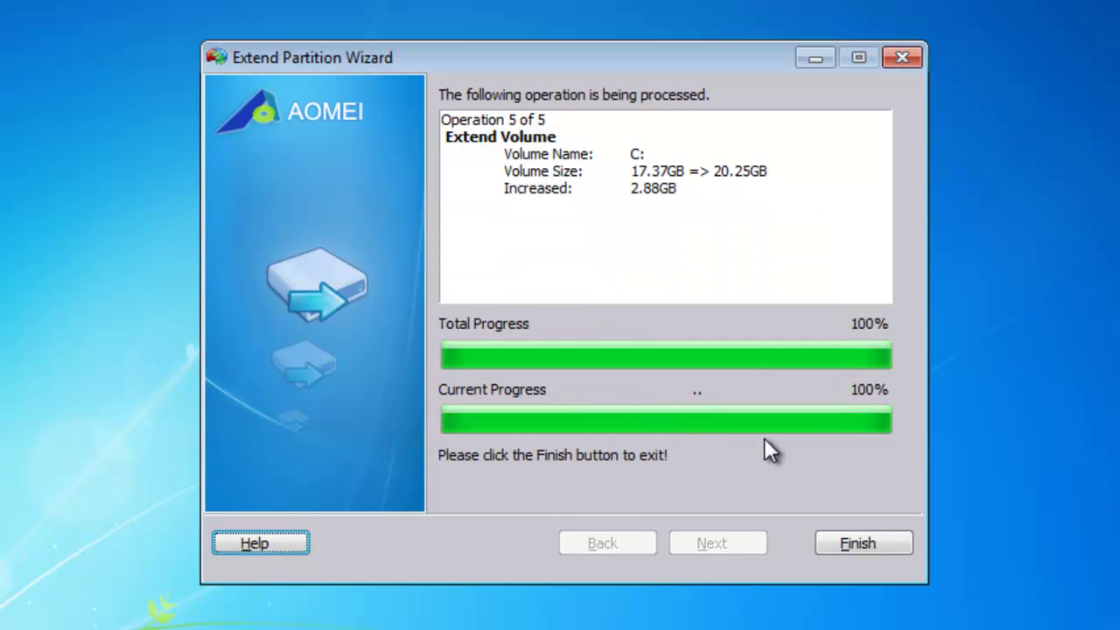
{"action": "left_click", "coordinate": [866, 543]}
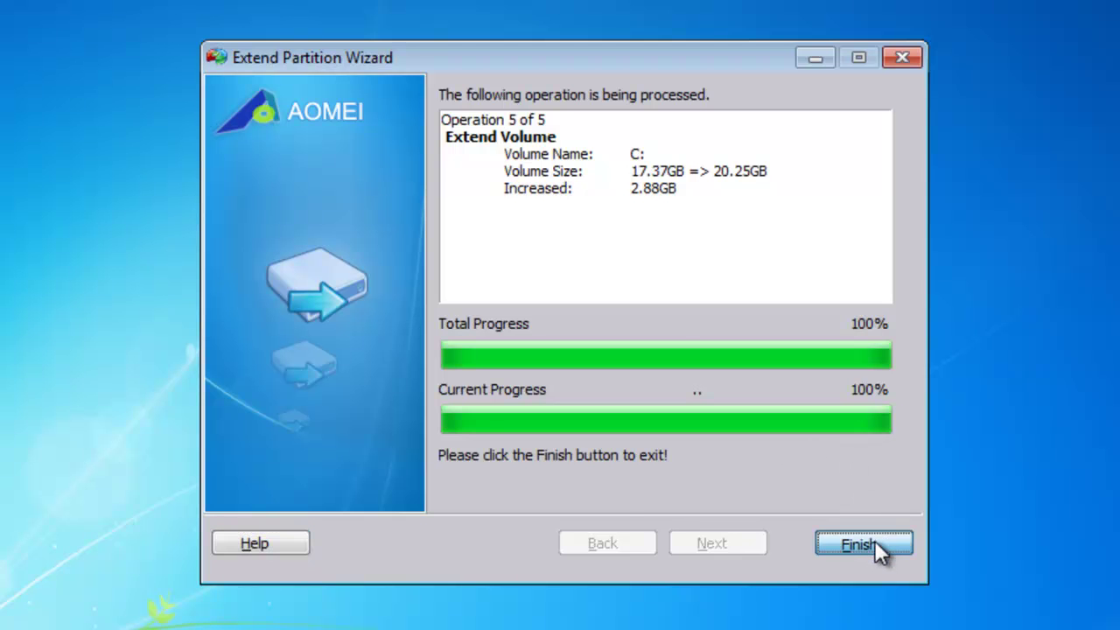
Dismiss the wizard, check that C: shows 20.25GB, and close AOMEI Partition Assistant.
{"action": "left_click", "coordinate": [866, 543]}
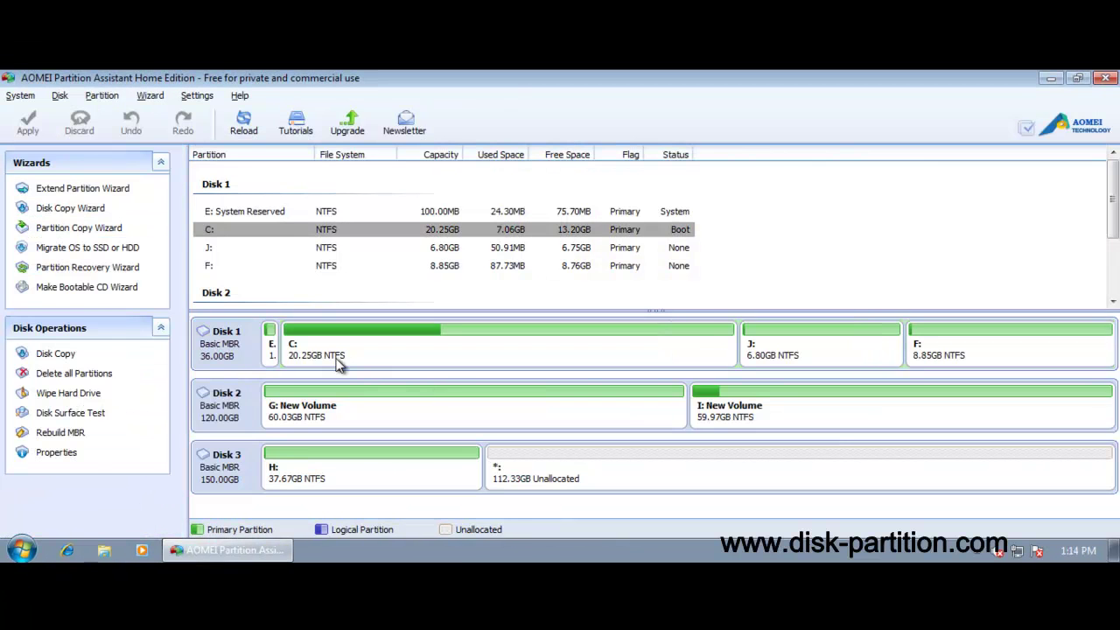
{"action": "left_click", "coordinate": [336, 363]}
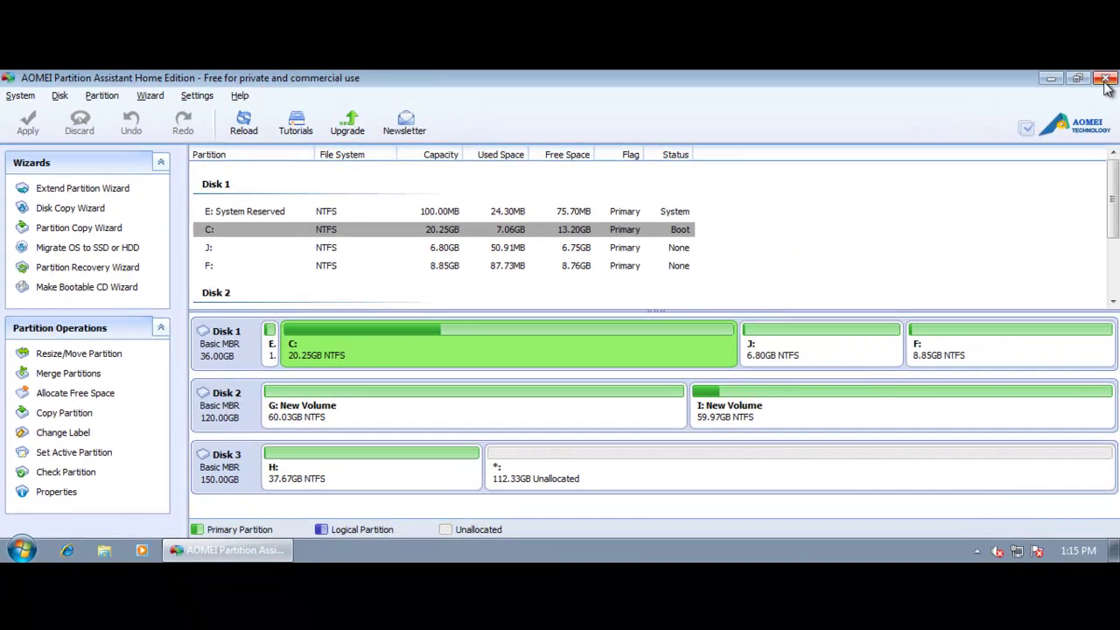
{"action": "left_click", "coordinate": [1105, 79]}
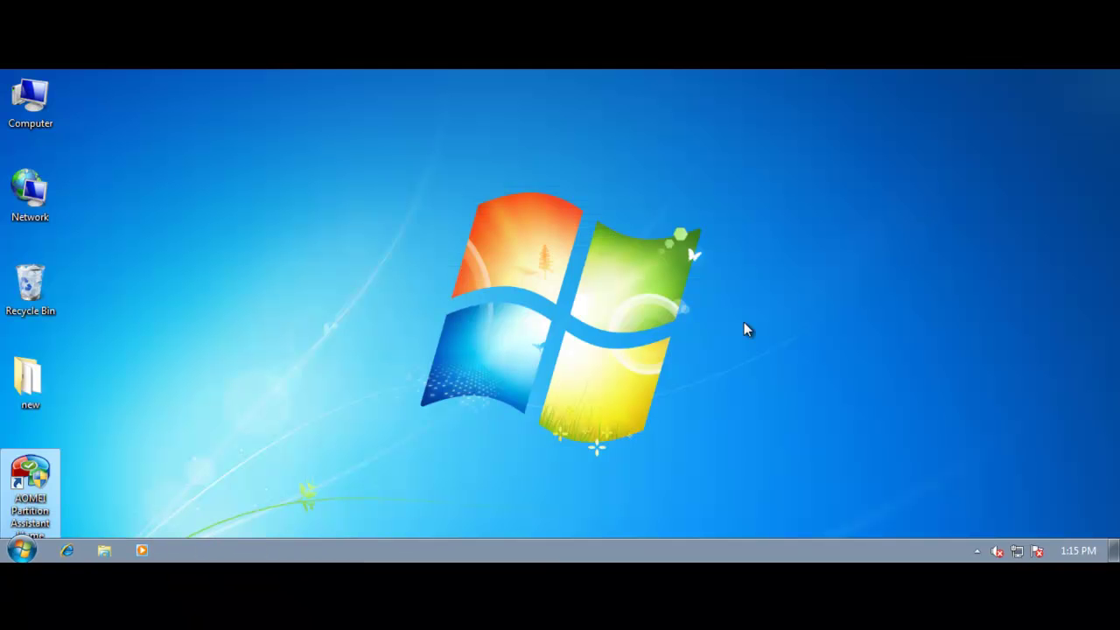
Check in Disk Management that C: is 20.25 GB, J: 6.80 GB, F: 8.85 GB, then minimize.
{"action": "right_click", "coordinate": [33, 96]}
{"action": "left_click", "coordinate": [77, 123]}
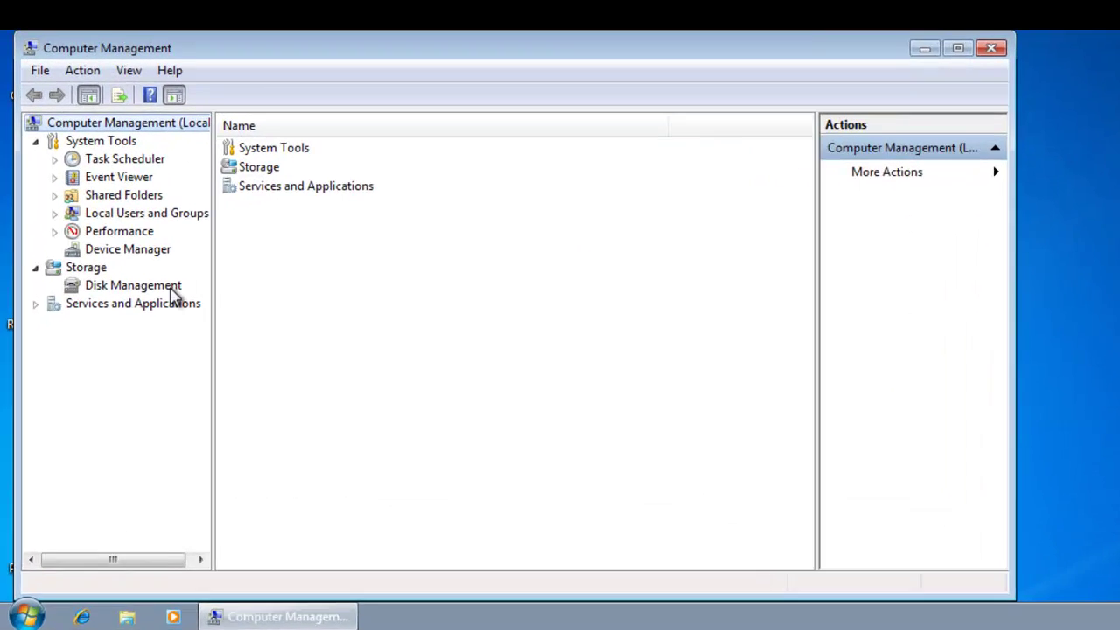
{"action": "left_click", "coordinate": [171, 292]}
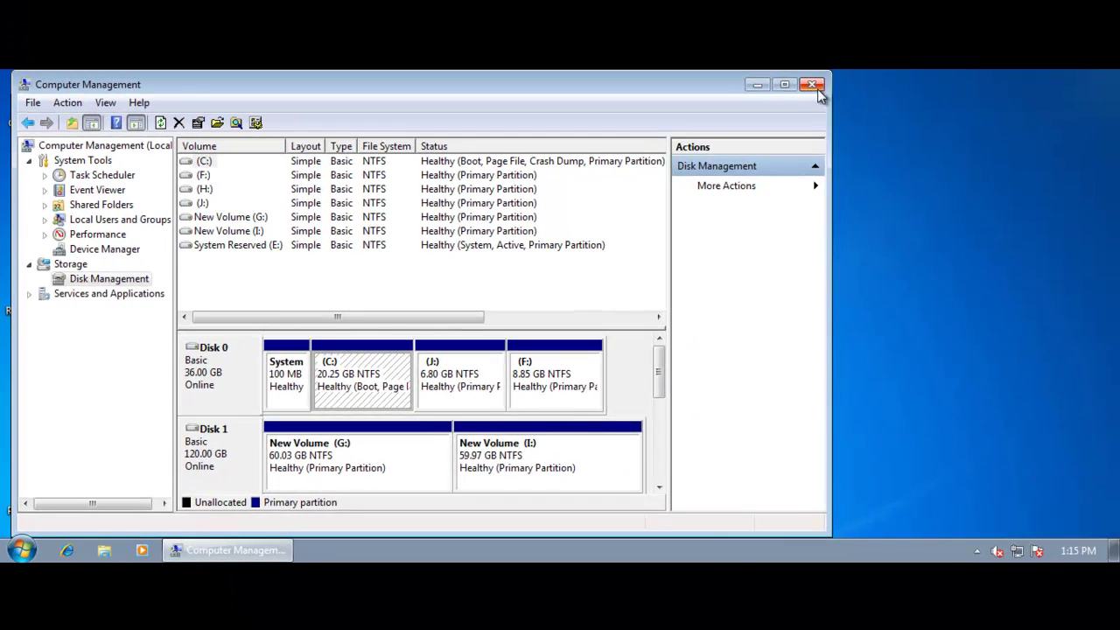
{"action": "left_click", "coordinate": [1025, 26]}
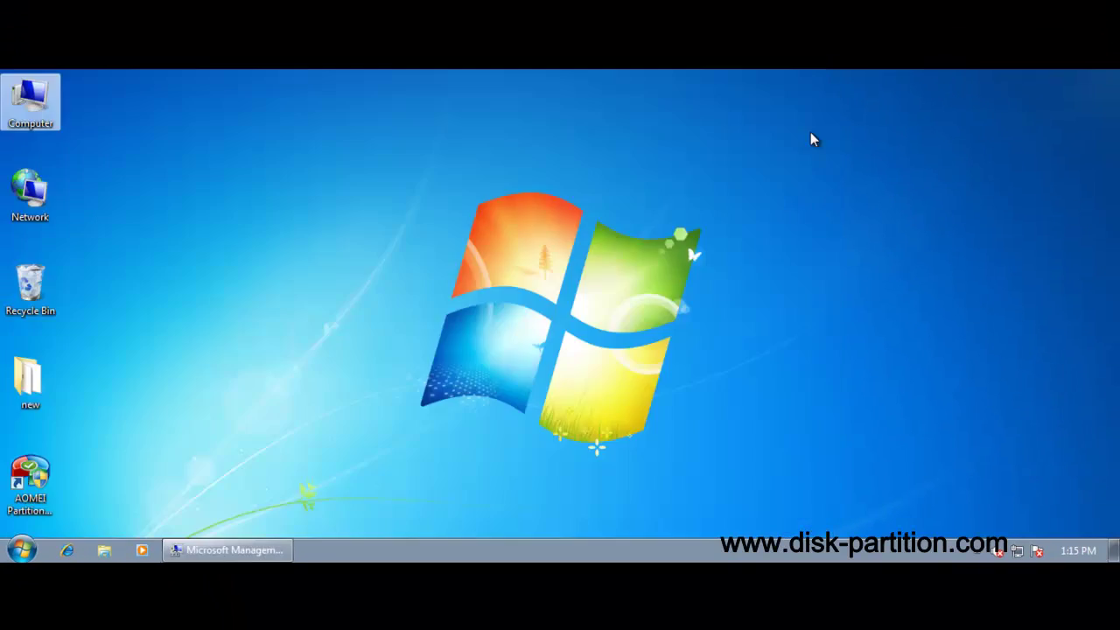